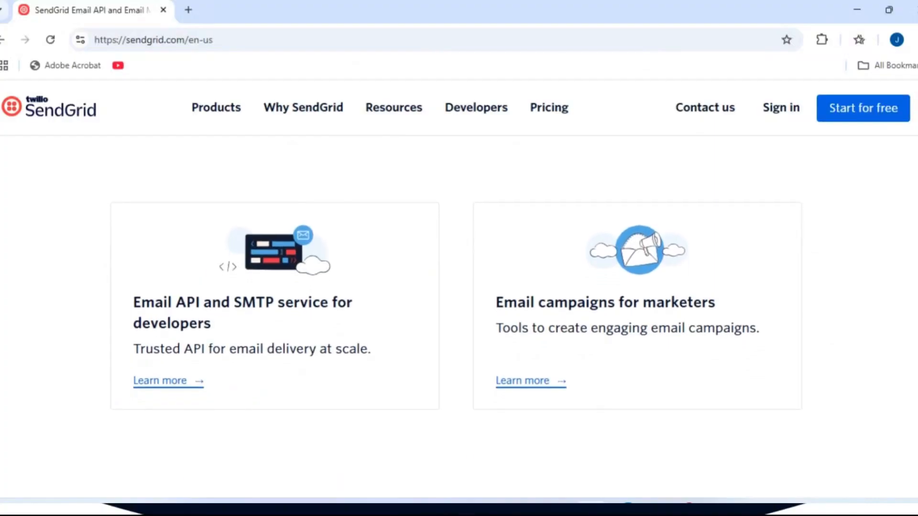
Examine the SendGrid homepage's overview of its email API, marketing campaigns and service advantages.
{"action": "scroll", "coordinate": [459, 311], "scroll_direction": "down", "scroll_amount": 2}
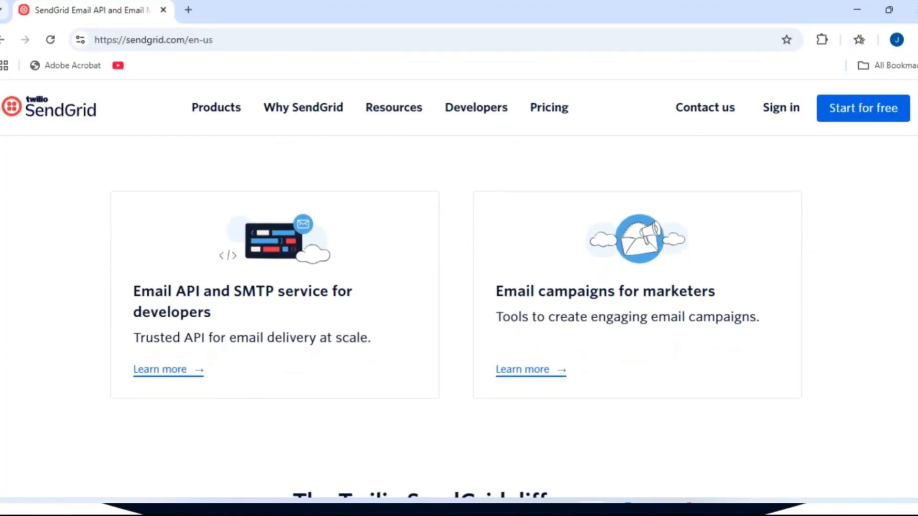
{"action": "scroll", "coordinate": [459, 310], "scroll_direction": "down", "scroll_amount": 2}
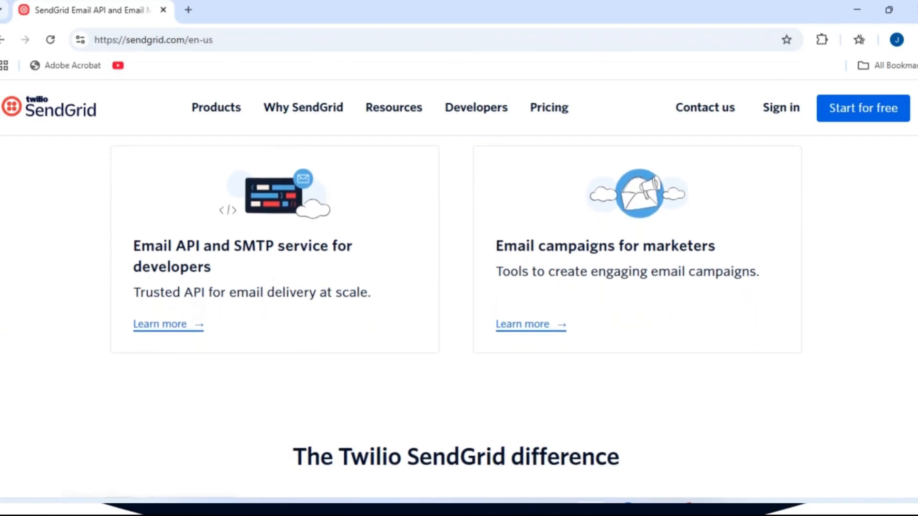
{"action": "scroll", "coordinate": [459, 311], "scroll_direction": "down", "scroll_amount": 2}
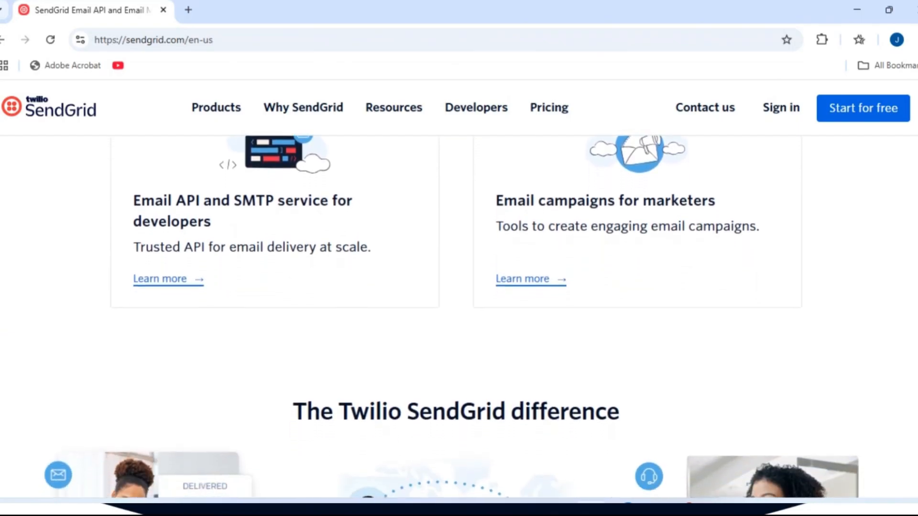
{"action": "scroll", "coordinate": [459, 311], "scroll_direction": "down", "scroll_amount": 2}
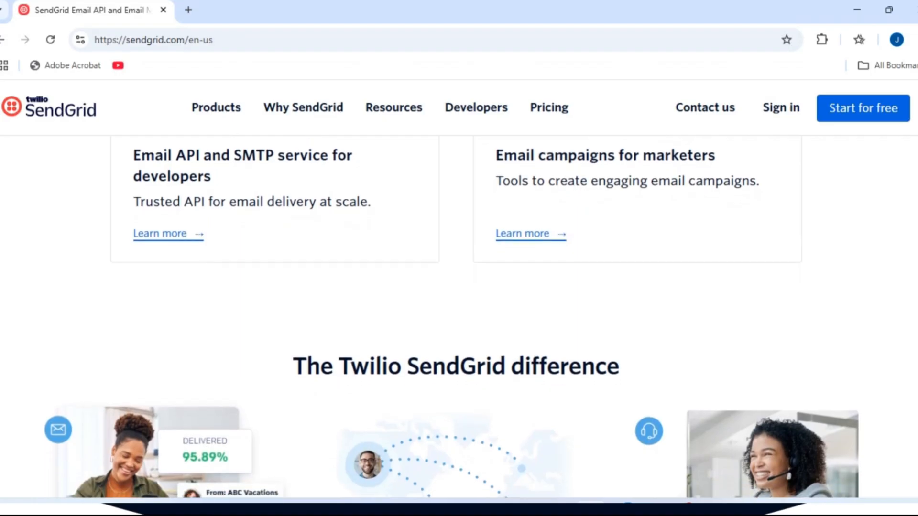
{"action": "scroll", "coordinate": [459, 310], "scroll_direction": "down", "scroll_amount": 2}
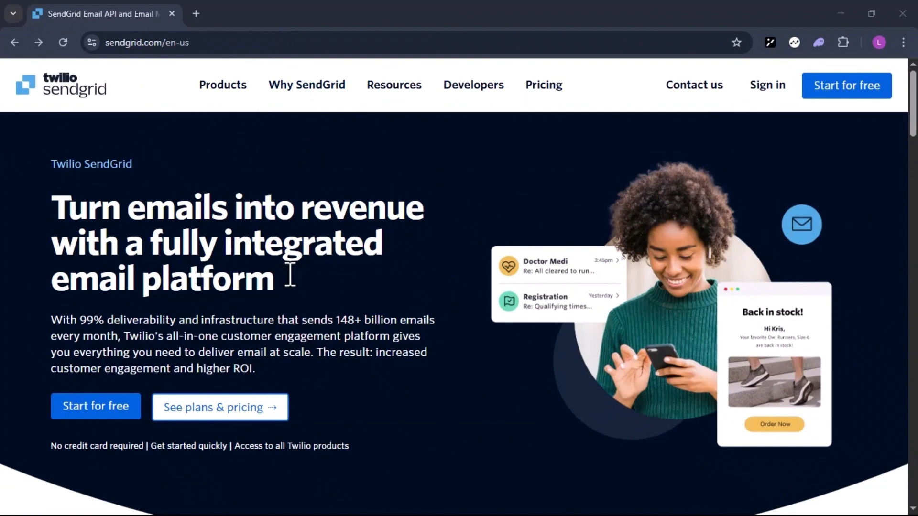
Open the plans and pricing page and compare the limits and included features of the four email plans.
{"action": "left_click", "coordinate": [234, 414]}
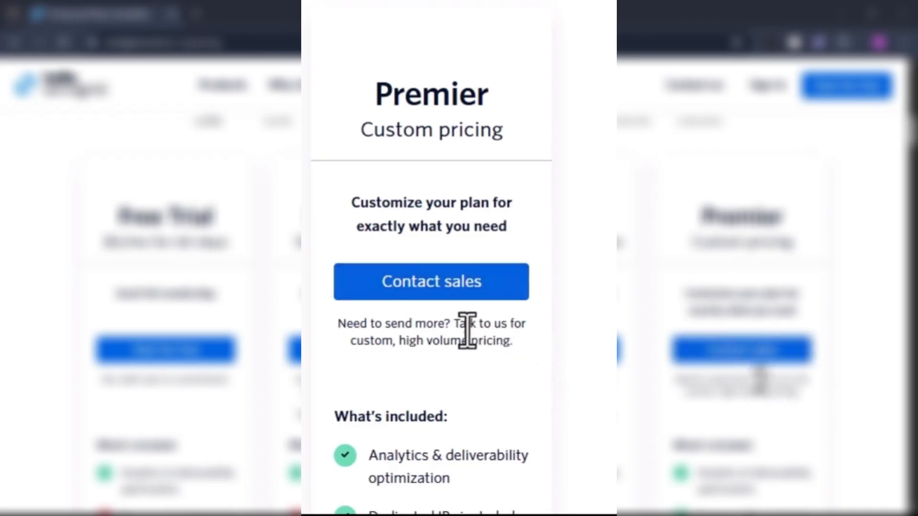
{"action": "scroll", "coordinate": [518, 263], "scroll_direction": "down", "scroll_amount": 3}
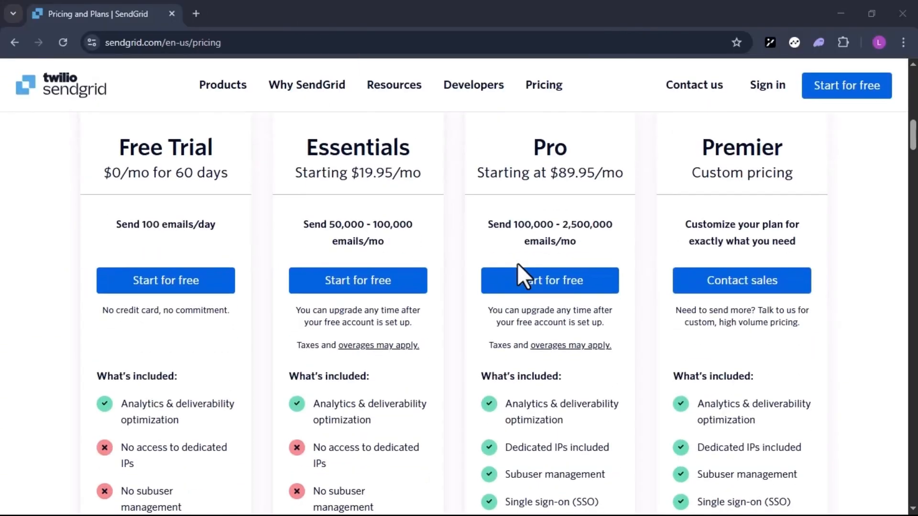
{"action": "scroll", "coordinate": [580, 377], "scroll_direction": "down", "scroll_amount": 4}
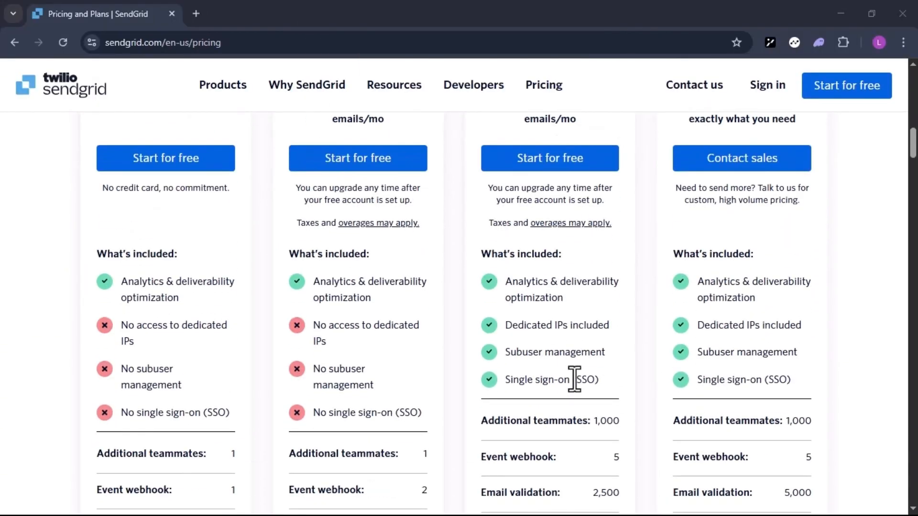
{"action": "scroll", "coordinate": [554, 301], "scroll_direction": "down", "scroll_amount": 1}
{"action": "scroll", "coordinate": [553, 301], "scroll_direction": "up", "scroll_amount": 1}
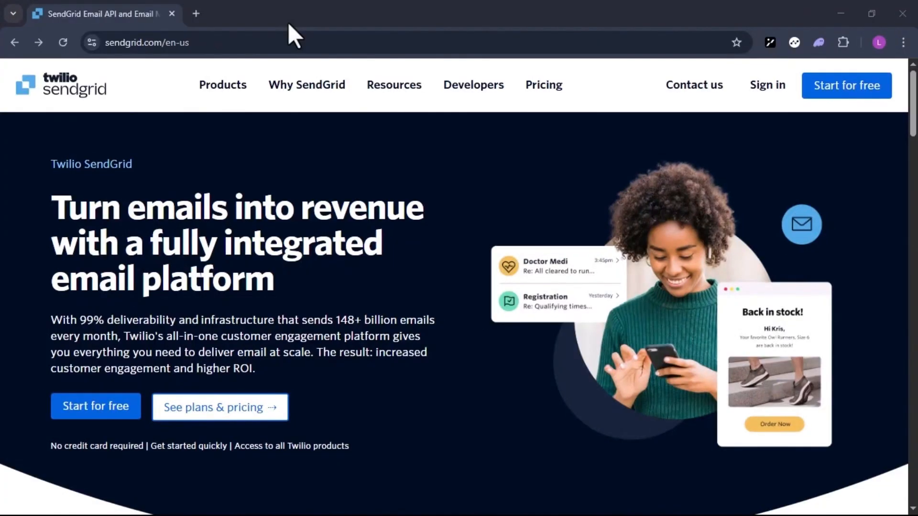
Start the free account sign-up and submit its form with the human verification and terms agreement completed.
{"action": "left_click", "coordinate": [838, 93]}
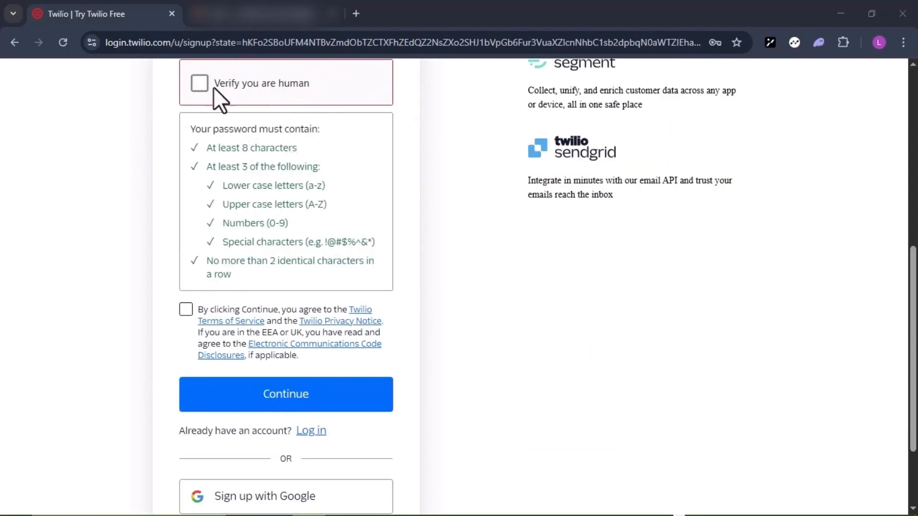
{"action": "left_click", "coordinate": [199, 86]}
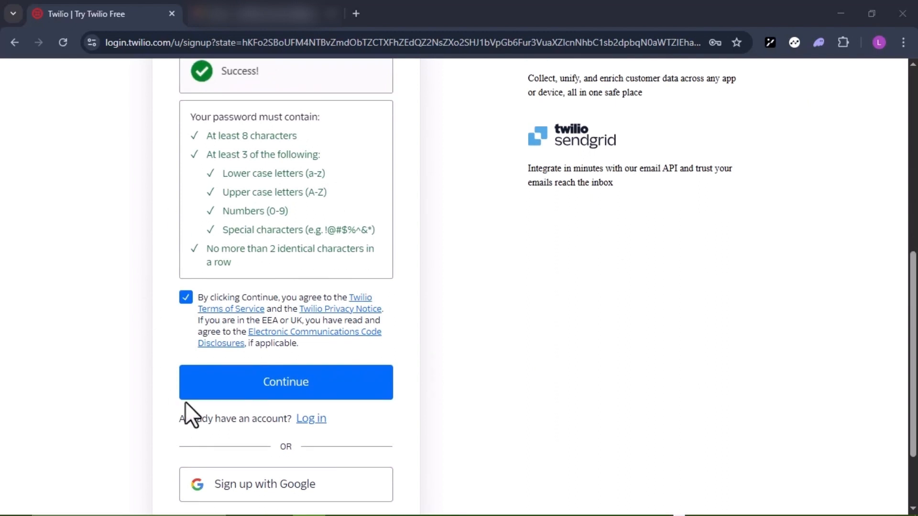
{"action": "scroll", "coordinate": [282, 366], "scroll_direction": "down", "scroll_amount": 3}
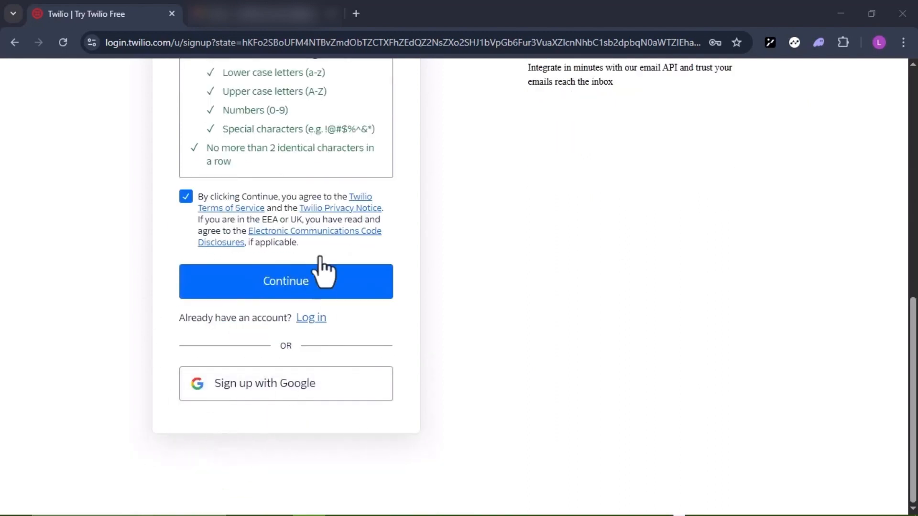
{"action": "left_click", "coordinate": [245, 287]}
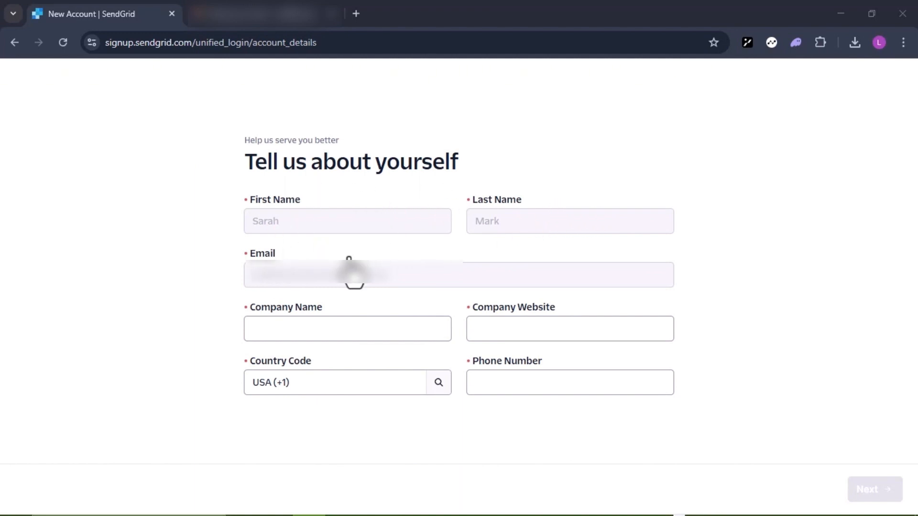
Fill in the company name and website in the account details, and skip the domain onboarding to reach the dashboard.
{"action": "left_click", "coordinate": [314, 334]}
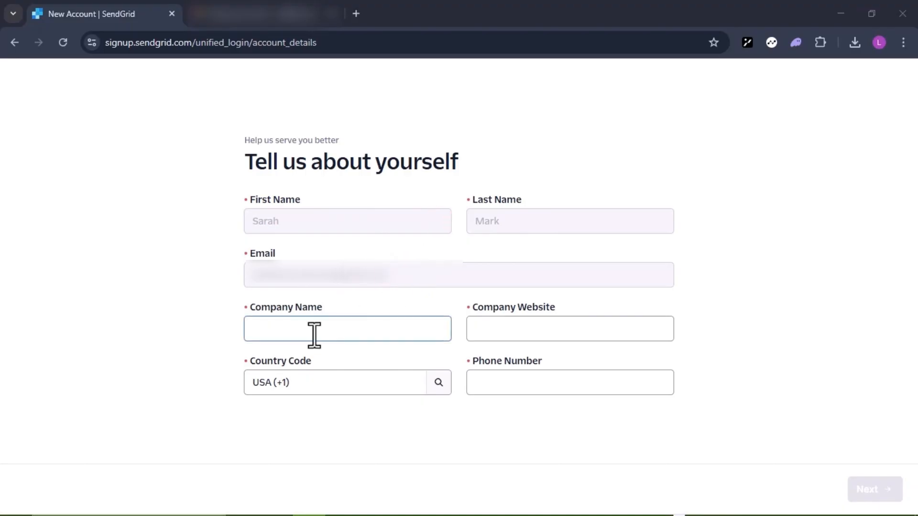
{"action": "left_click", "coordinate": [547, 317]}
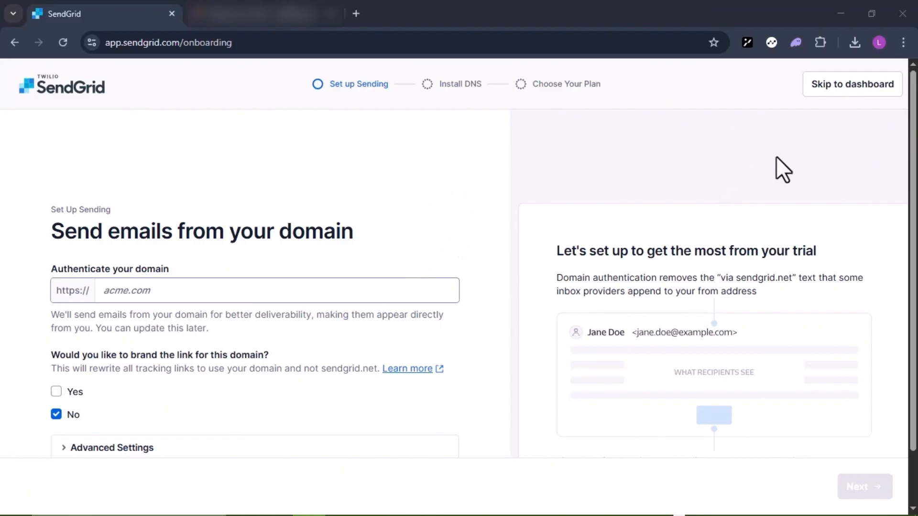
{"action": "left_click", "coordinate": [870, 92]}
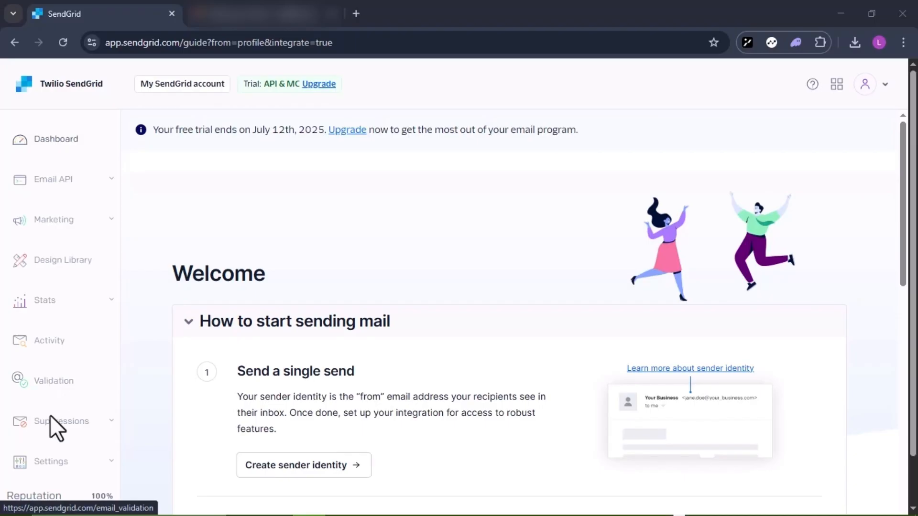
Review the welcome guide's steps for sending mail and finishing the account setup.
{"action": "scroll", "coordinate": [43, 438], "scroll_direction": "down", "scroll_amount": 1}
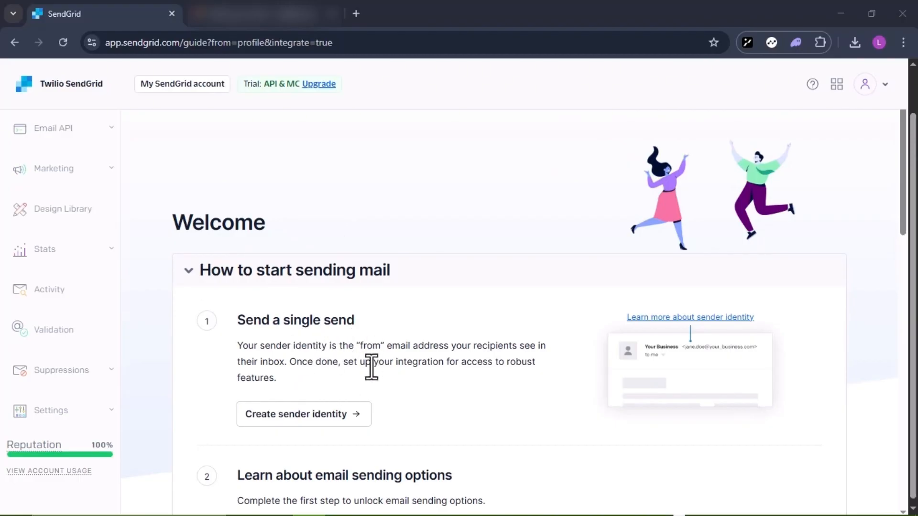
{"action": "scroll", "coordinate": [379, 368], "scroll_direction": "down", "scroll_amount": 4}
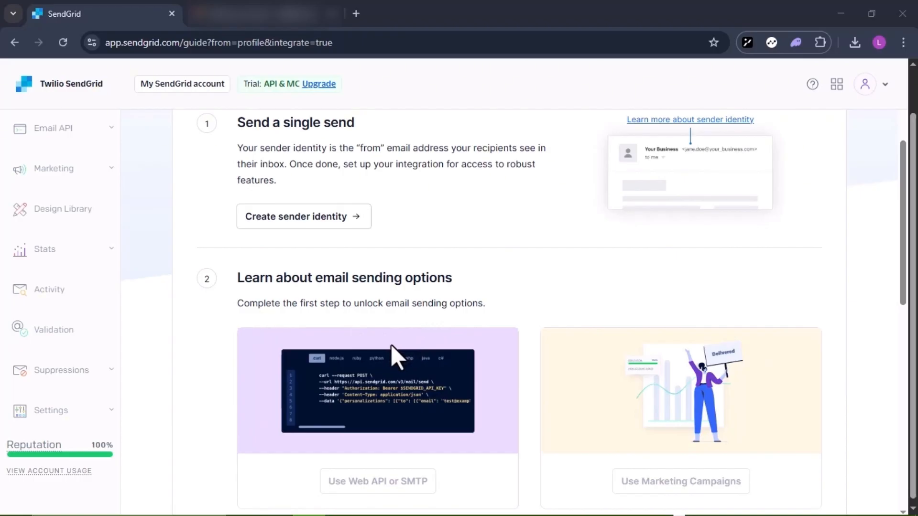
{"action": "scroll", "coordinate": [391, 344], "scroll_direction": "down", "scroll_amount": 6}
{"action": "scroll", "coordinate": [391, 340], "scroll_direction": "down", "scroll_amount": 2}
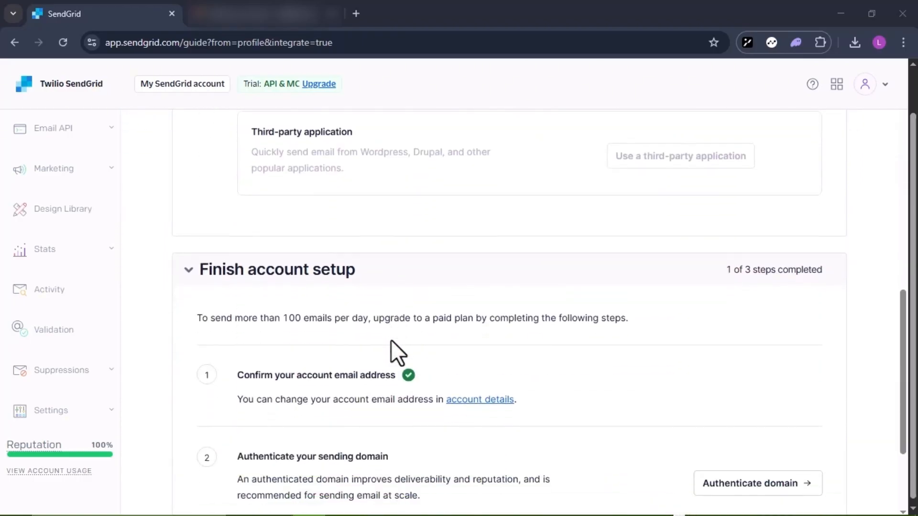
{"action": "scroll", "coordinate": [397, 435], "scroll_direction": "down", "scroll_amount": 1}
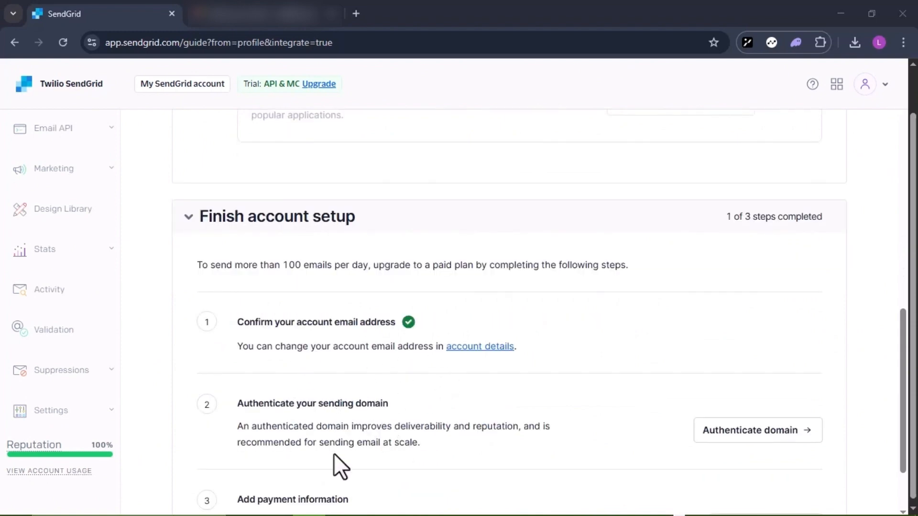
{"action": "scroll", "coordinate": [334, 453], "scroll_direction": "down", "scroll_amount": 2}
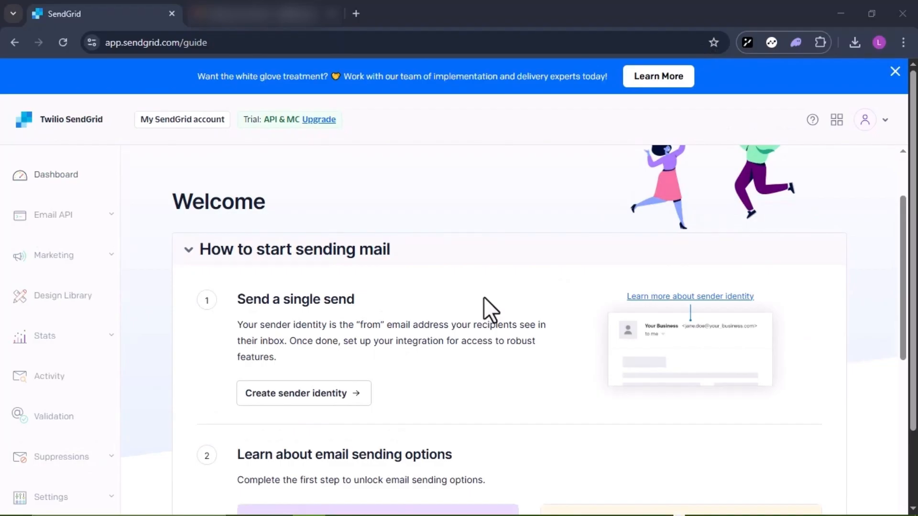
Open sender identity creation from the welcome guide's single send step.
{"action": "scroll", "coordinate": [483, 298], "scroll_direction": "down", "scroll_amount": 1}
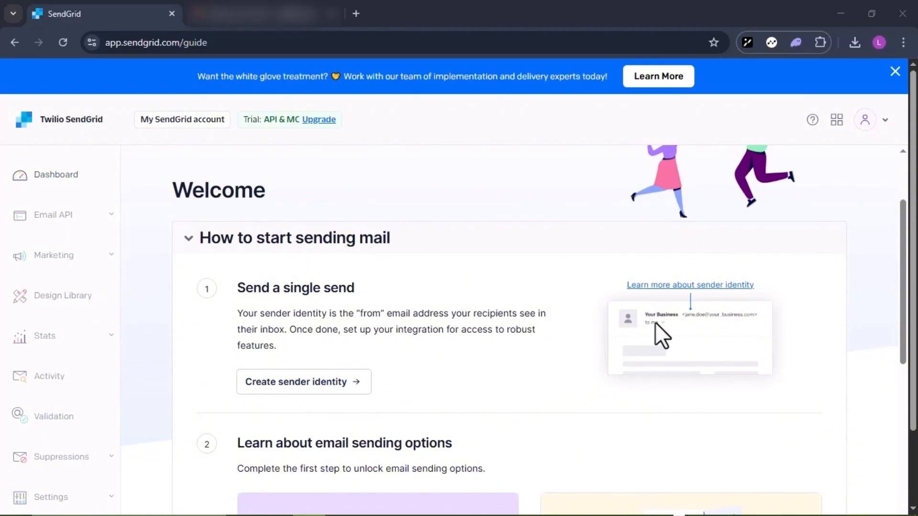
{"action": "scroll", "coordinate": [670, 326], "scroll_direction": "down", "scroll_amount": 1}
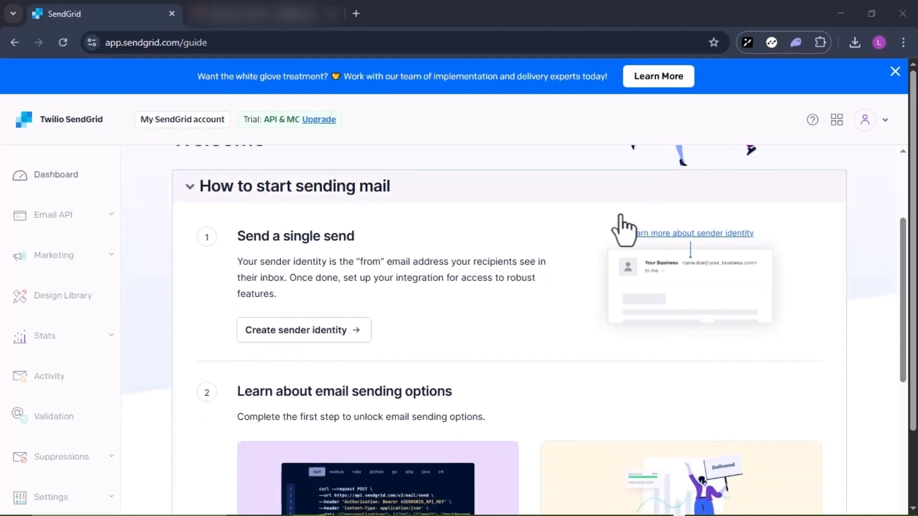
{"action": "left_click", "coordinate": [304, 329]}
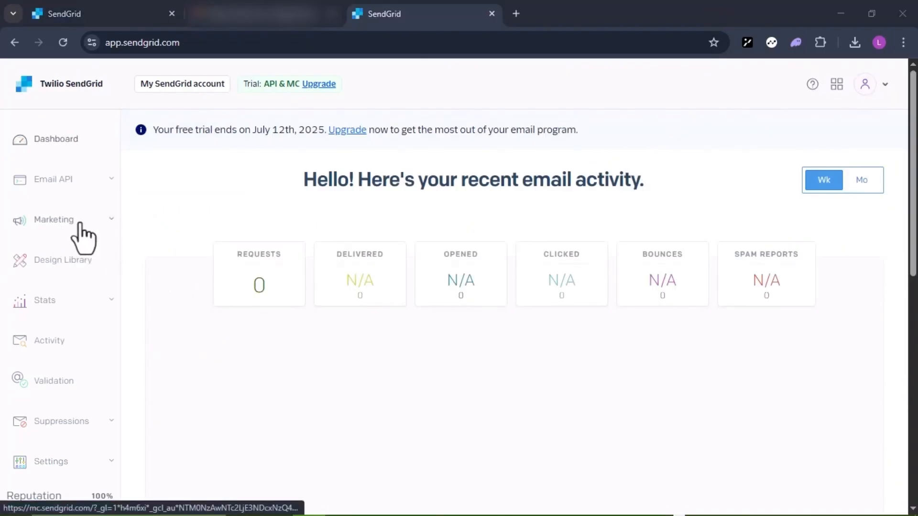
Open the Marketing contact lists and show the options for adding contacts.
{"action": "left_click", "coordinate": [106, 221]}
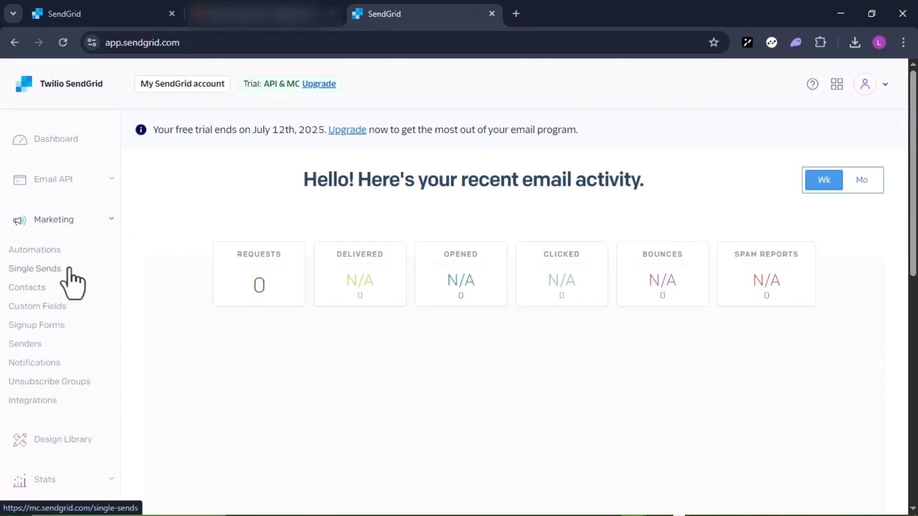
{"action": "left_click", "coordinate": [35, 274]}
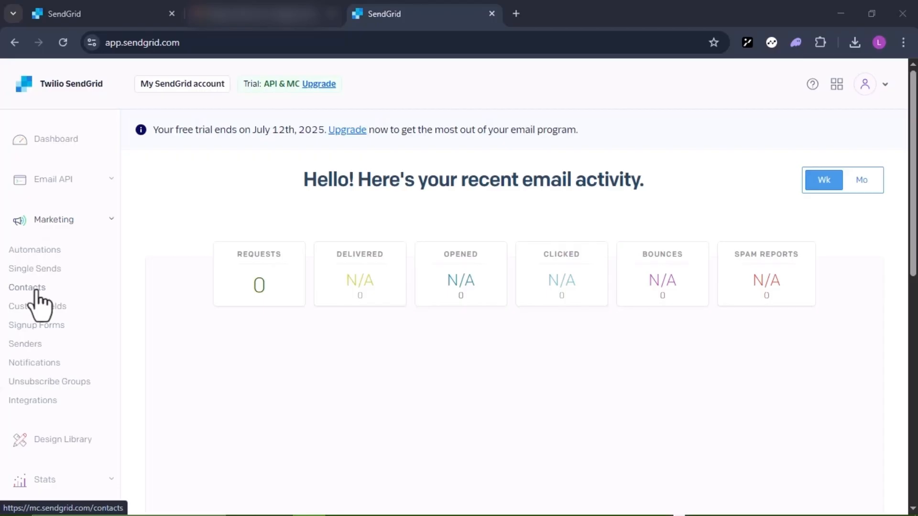
{"action": "left_click", "coordinate": [35, 290]}
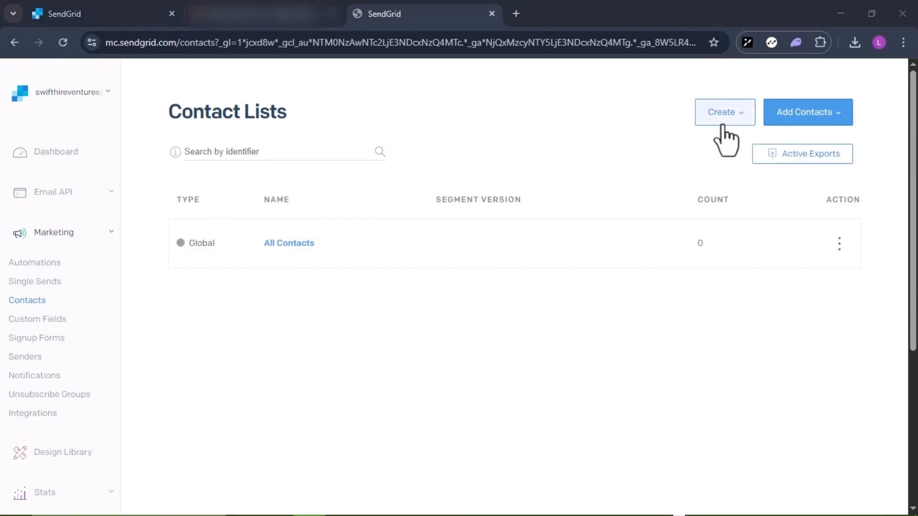
{"action": "left_click", "coordinate": [811, 117]}
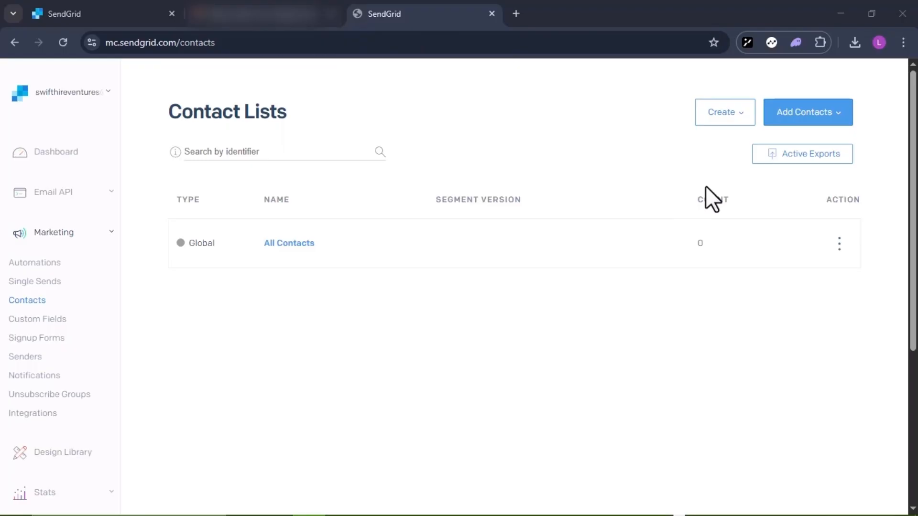
Create and save a new contact list named Newsletter Subscribers.
{"action": "left_click", "coordinate": [726, 119]}
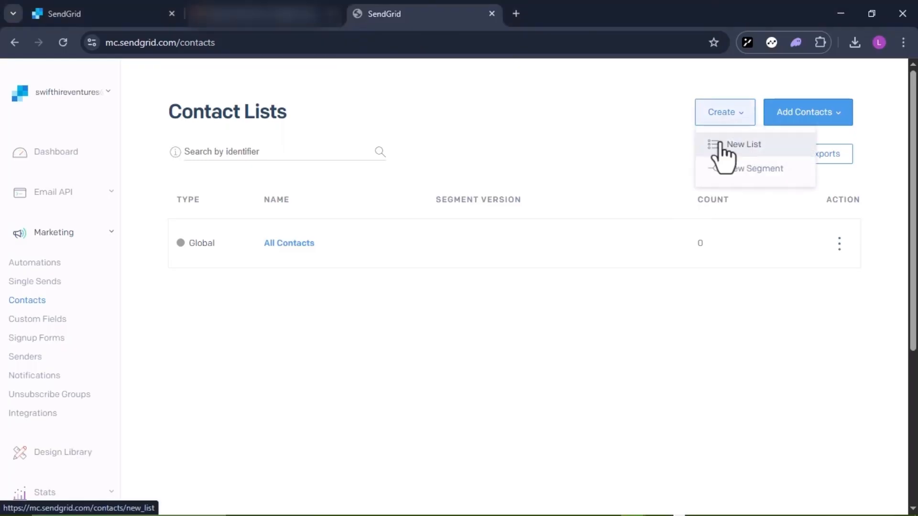
{"action": "left_click", "coordinate": [721, 145]}
{"action": "left_click", "coordinate": [676, 220]}
{"action": "type", "text": "Newsletter Subscribers"}
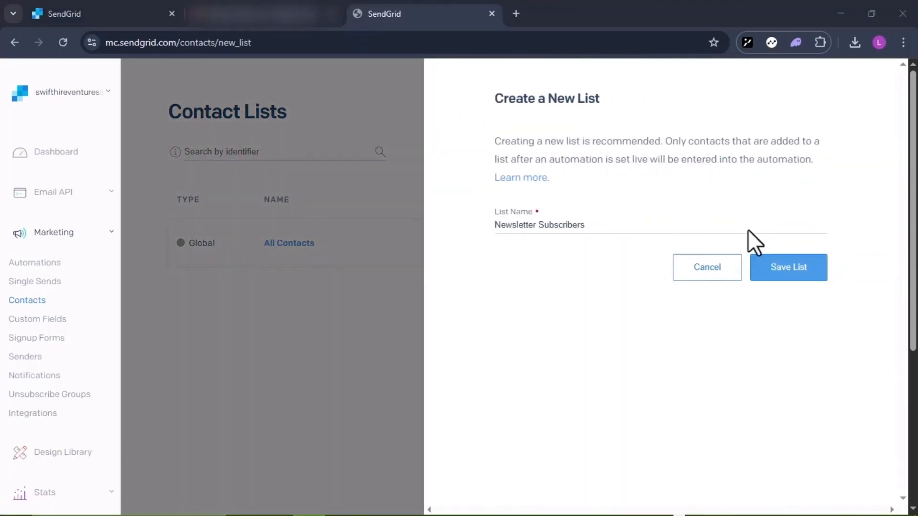
{"action": "left_click", "coordinate": [797, 270]}
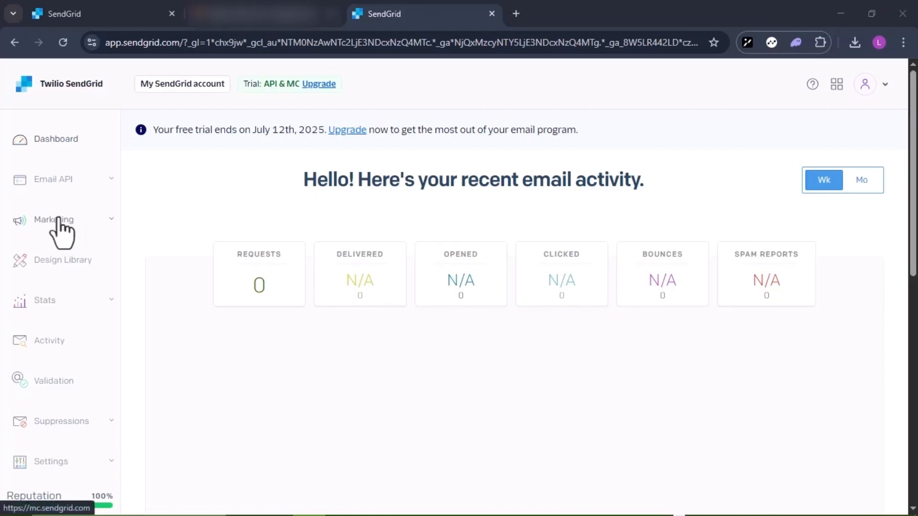
Create a new Single Send and choose the Blank Template from the SendGrid Email Designs.
{"action": "left_click", "coordinate": [112, 222]}
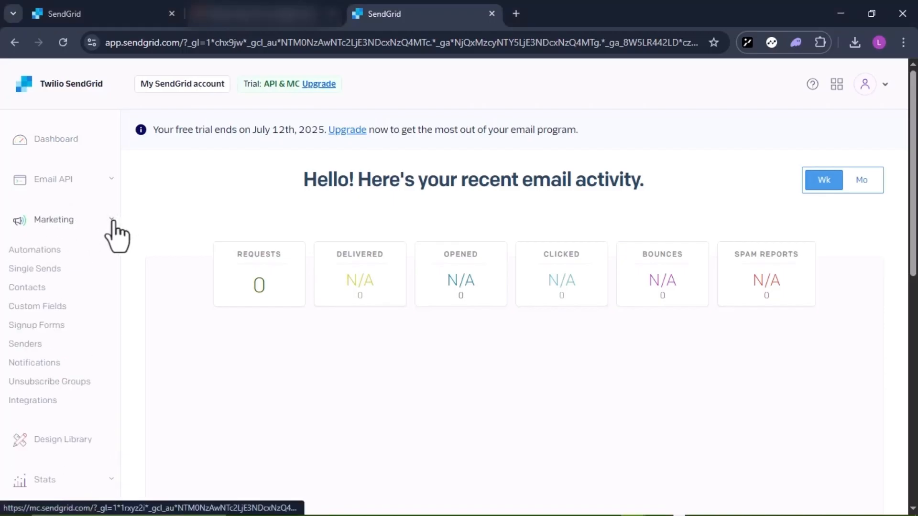
{"action": "left_click", "coordinate": [54, 269]}
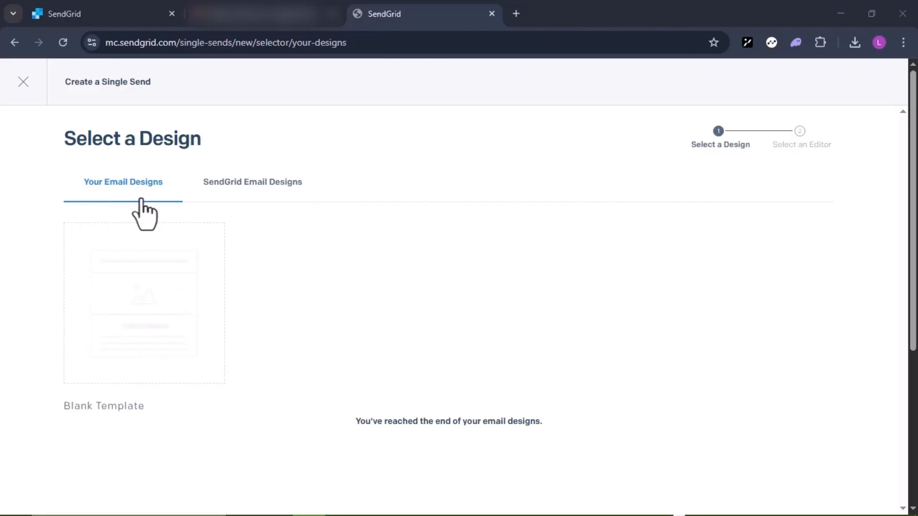
{"action": "mouse_move", "coordinate": [85, 280]}
{"action": "left_click", "coordinate": [254, 188]}
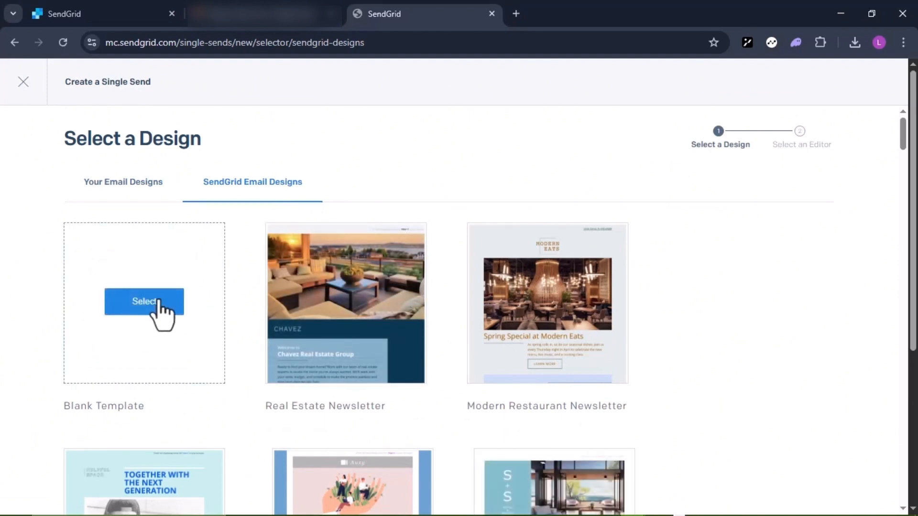
{"action": "left_click", "coordinate": [161, 300]}
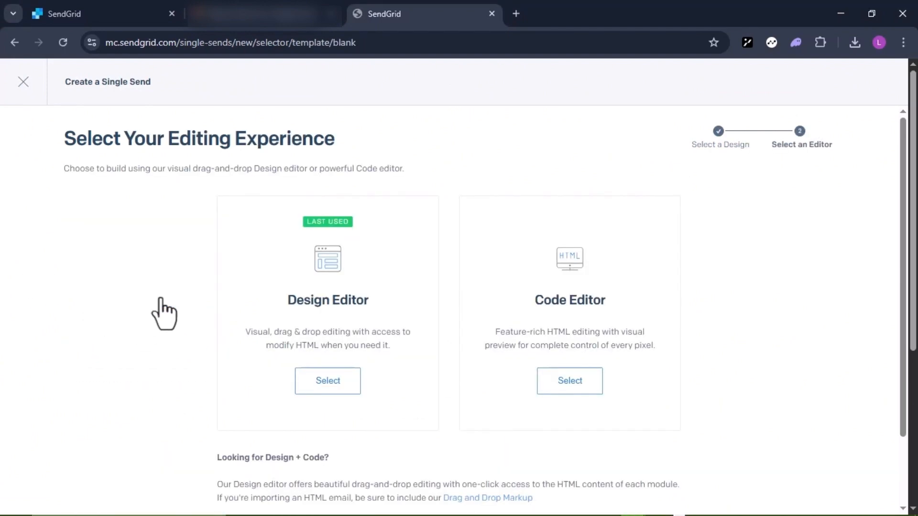
Open the blank template in the Design Editor and examine the Single Send settings, including the email testing options.
{"action": "left_click", "coordinate": [346, 388]}
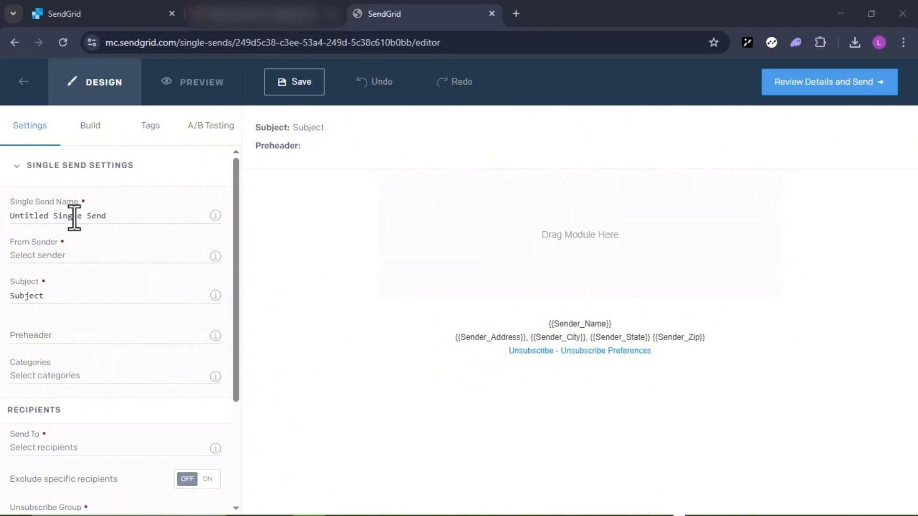
{"action": "scroll", "coordinate": [22, 258], "scroll_direction": "down", "scroll_amount": 1}
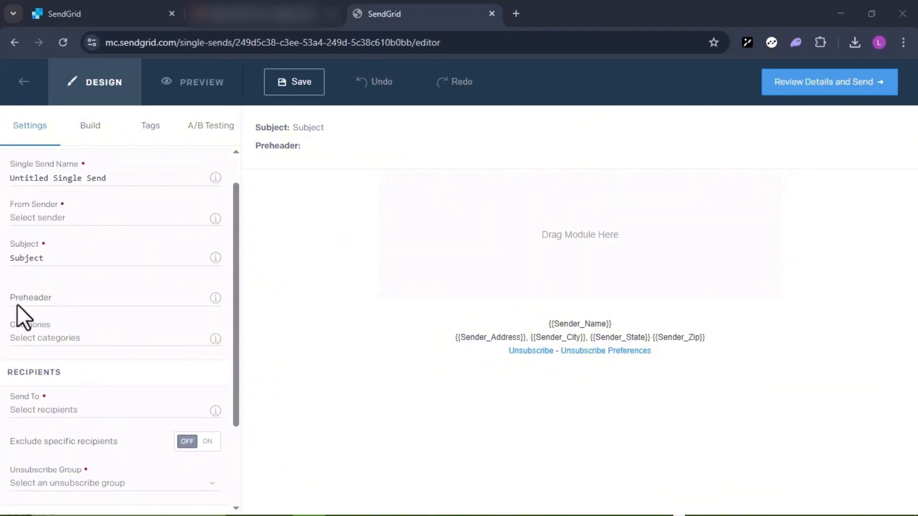
{"action": "scroll", "coordinate": [32, 354], "scroll_direction": "down", "scroll_amount": 1}
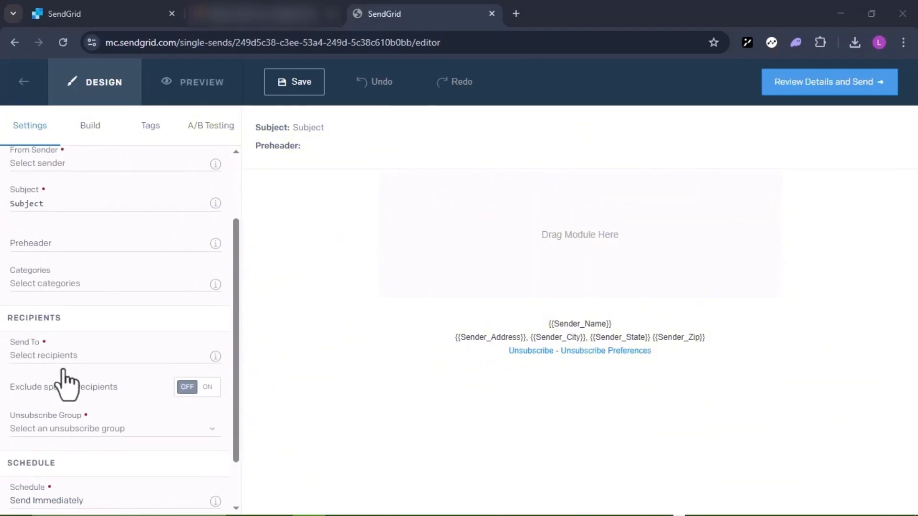
{"action": "scroll", "coordinate": [107, 366], "scroll_direction": "down", "scroll_amount": 1}
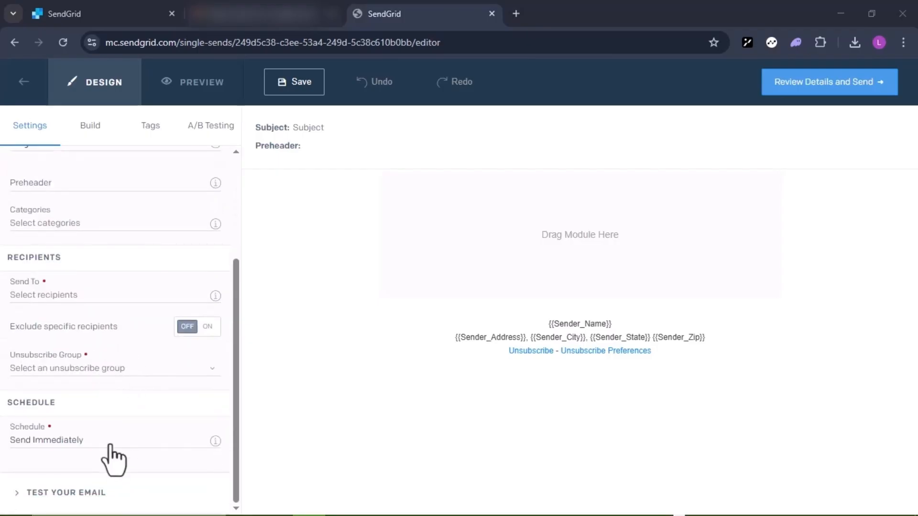
{"action": "left_click", "coordinate": [16, 497]}
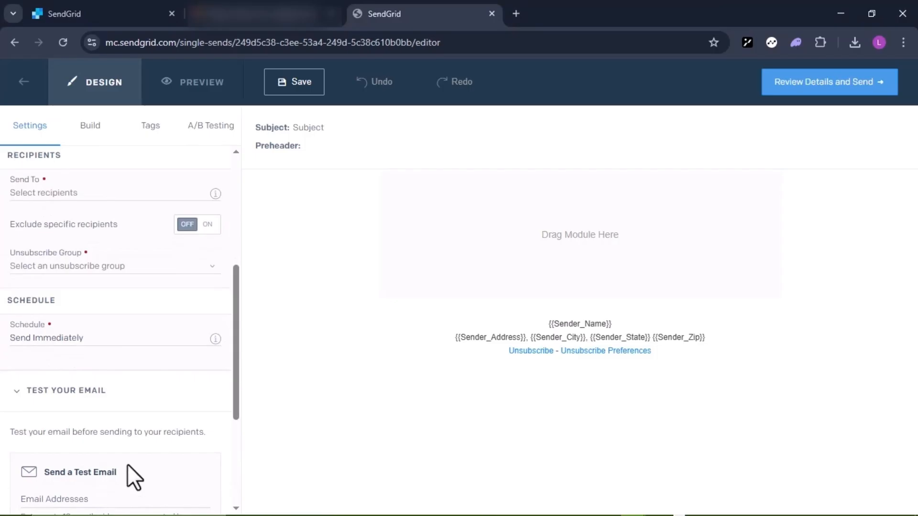
{"action": "scroll", "coordinate": [127, 459], "scroll_direction": "down", "scroll_amount": 1}
{"action": "scroll", "coordinate": [127, 442], "scroll_direction": "down", "scroll_amount": 3}
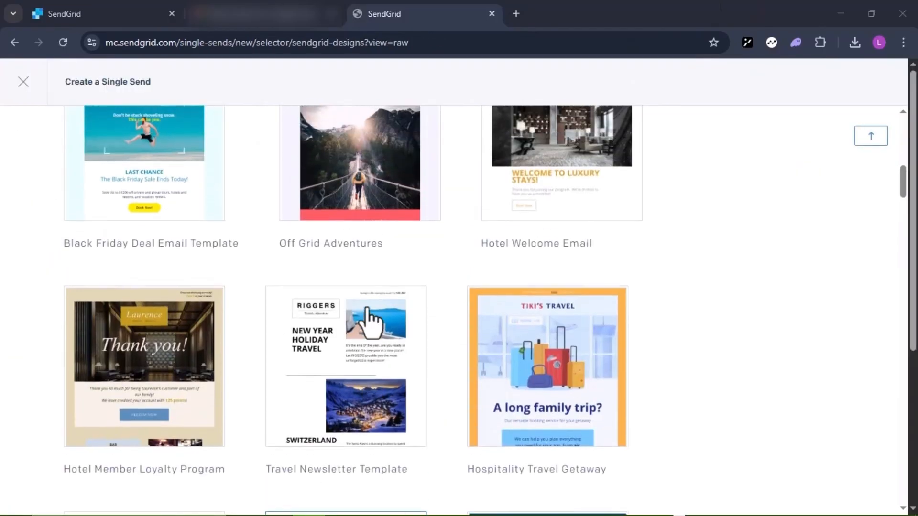
Choose the Retail Weekly Discount Newsletter template for the Single Send and open it in the Design Editor.
{"action": "scroll", "coordinate": [367, 308], "scroll_direction": "up", "scroll_amount": 10}
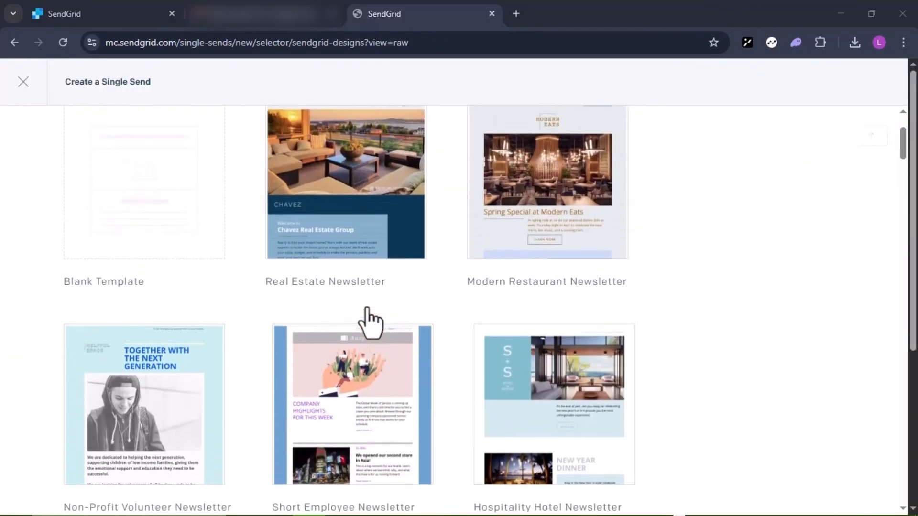
{"action": "scroll", "coordinate": [371, 323], "scroll_direction": "up", "scroll_amount": 3}
{"action": "scroll", "coordinate": [369, 317], "scroll_direction": "down", "scroll_amount": 15}
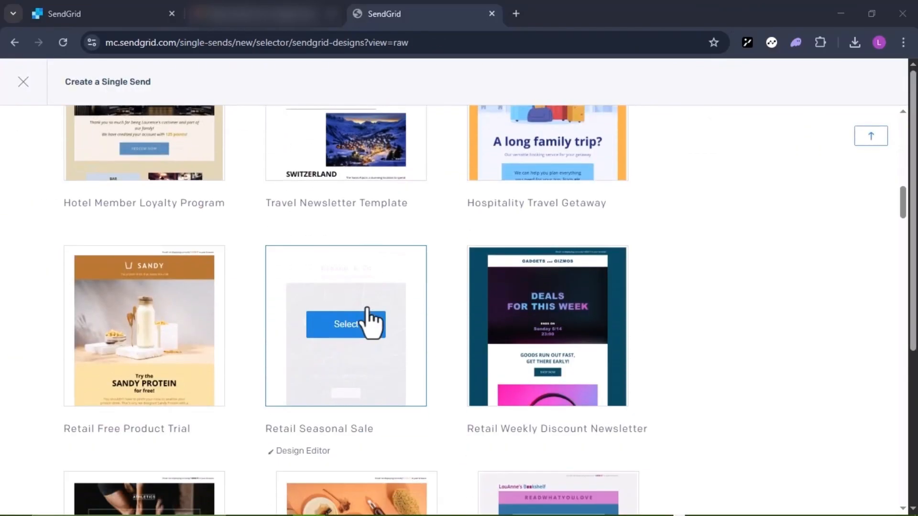
{"action": "scroll", "coordinate": [370, 323], "scroll_direction": "down", "scroll_amount": 5}
{"action": "scroll", "coordinate": [515, 215], "scroll_direction": "up", "scroll_amount": 2}
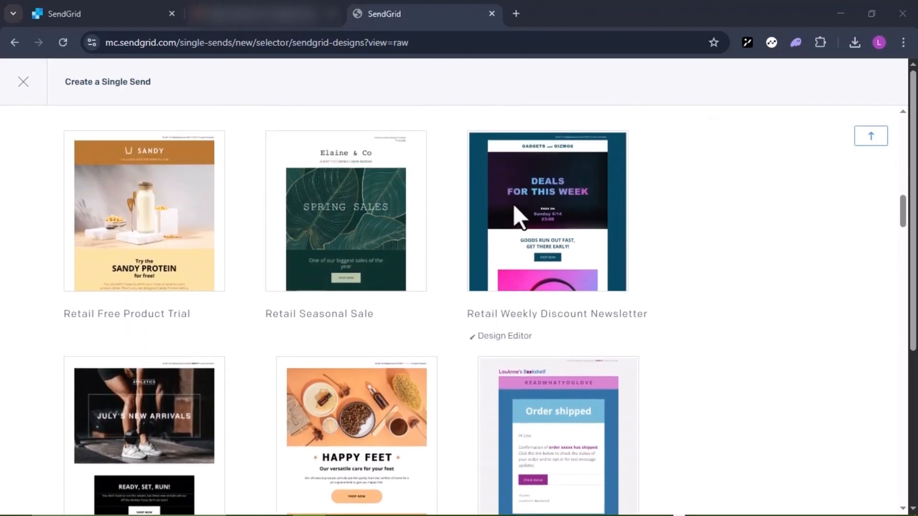
{"action": "left_click", "coordinate": [526, 218]}
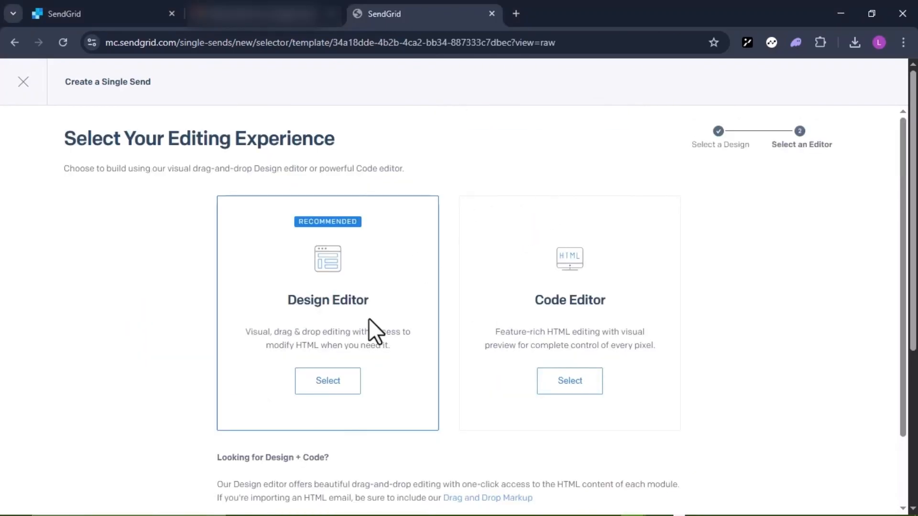
{"action": "left_click", "coordinate": [344, 385]}
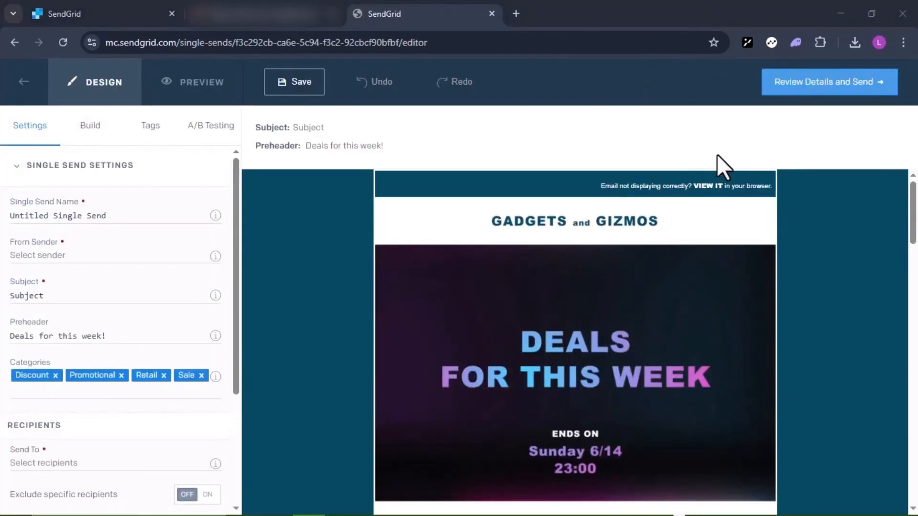
Edit the "Deals for this week" banner image module and insert its existing image from the Image Library.
{"action": "mouse_move", "coordinate": [709, 194]}
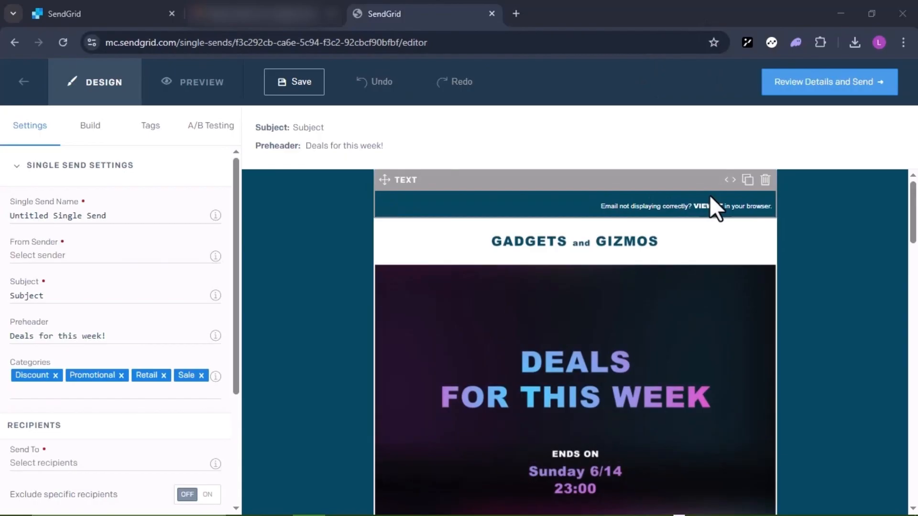
{"action": "scroll", "coordinate": [622, 351], "scroll_direction": "down", "scroll_amount": 1}
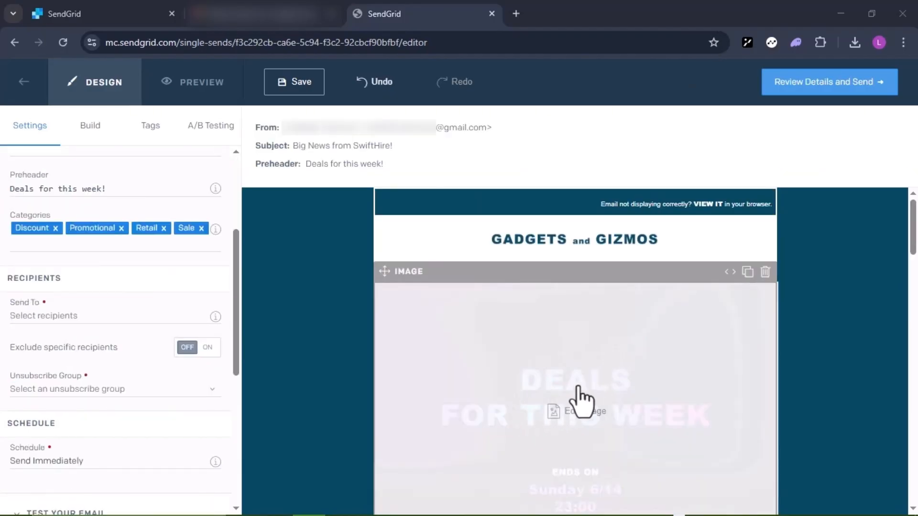
{"action": "scroll", "coordinate": [580, 400], "scroll_direction": "down", "scroll_amount": 3}
{"action": "scroll", "coordinate": [626, 268], "scroll_direction": "up", "scroll_amount": 2}
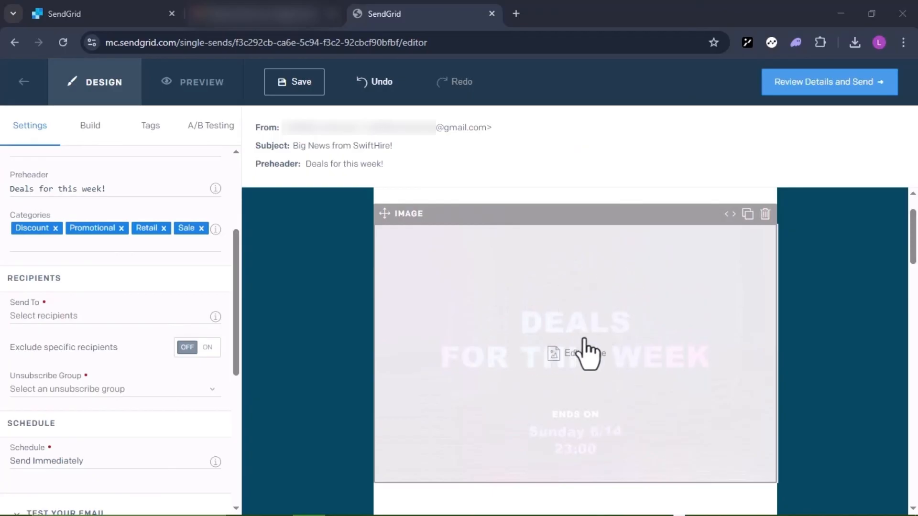
{"action": "left_click", "coordinate": [572, 358]}
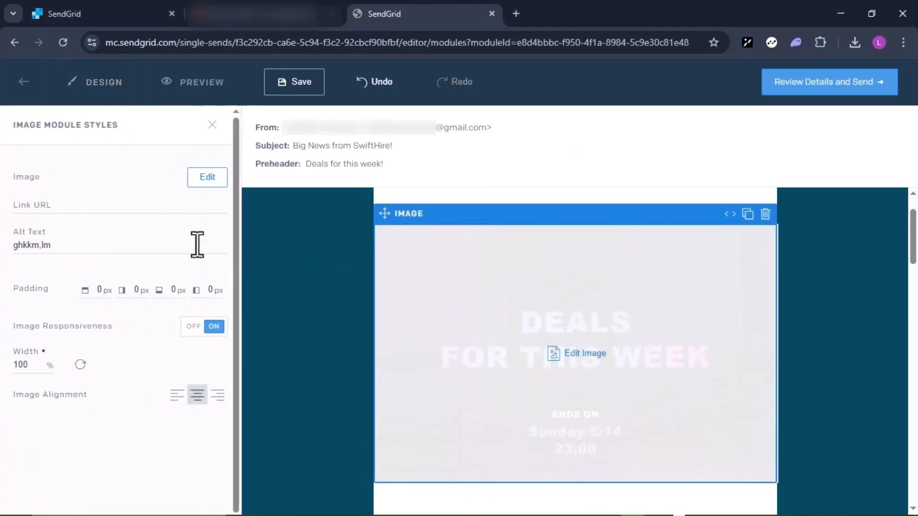
{"action": "left_click", "coordinate": [205, 178]}
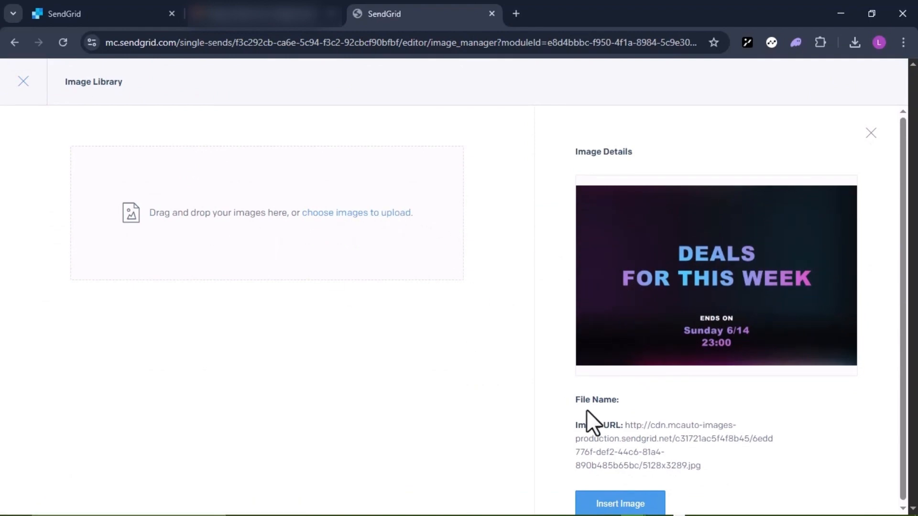
{"action": "left_click", "coordinate": [620, 503]}
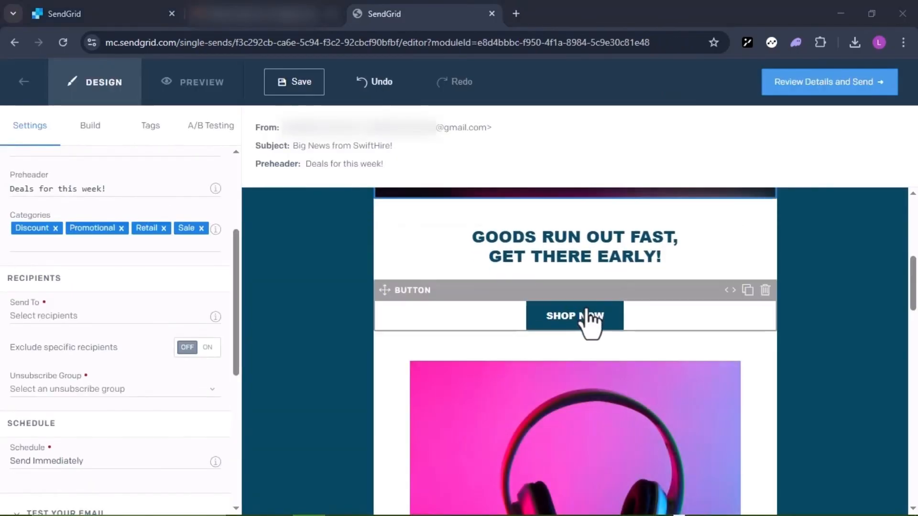
Set the background color of the SHOP NOW button below the banner to #0E0E0E.
{"action": "left_click", "coordinate": [588, 318]}
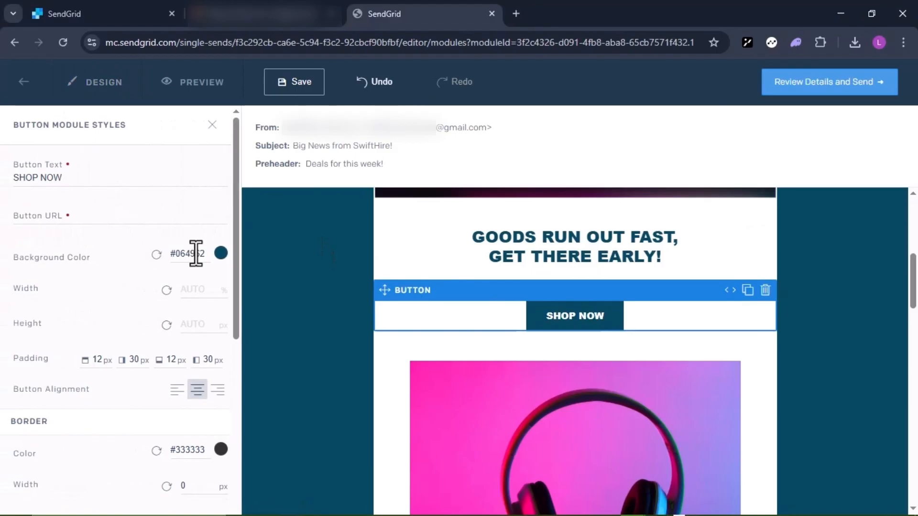
{"action": "left_click", "coordinate": [221, 253]}
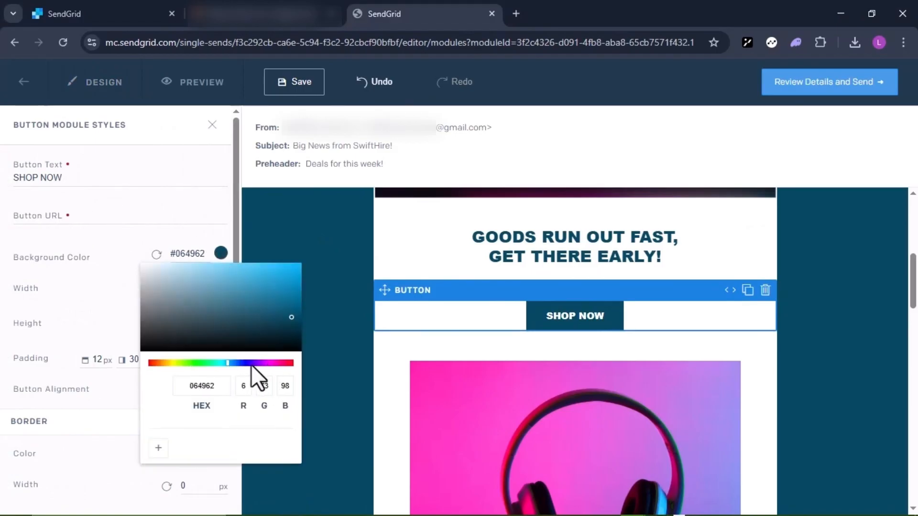
{"action": "left_click", "coordinate": [152, 337]}
{"action": "left_click", "coordinate": [149, 346]}
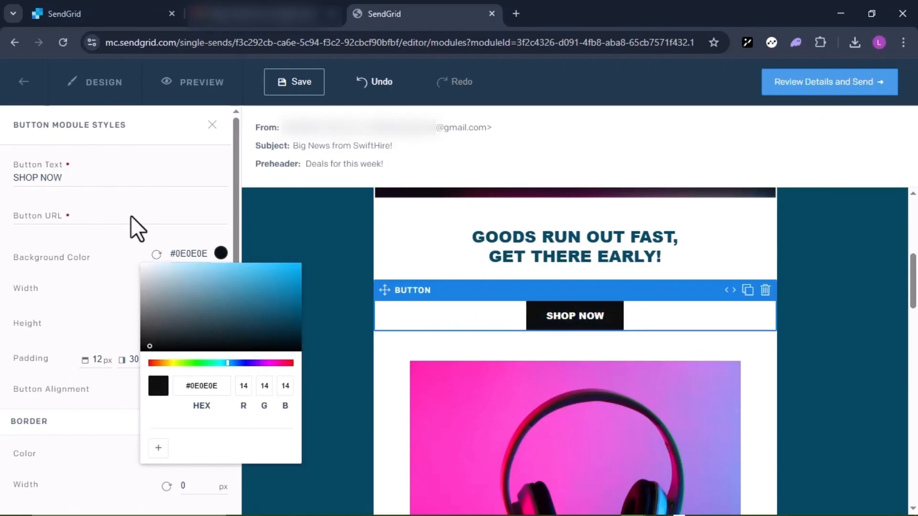
Change the black button's text to LEARN MORE and save the Single Send.
{"action": "left_click", "coordinate": [29, 176]}
{"action": "left_click", "coordinate": [24, 177]}
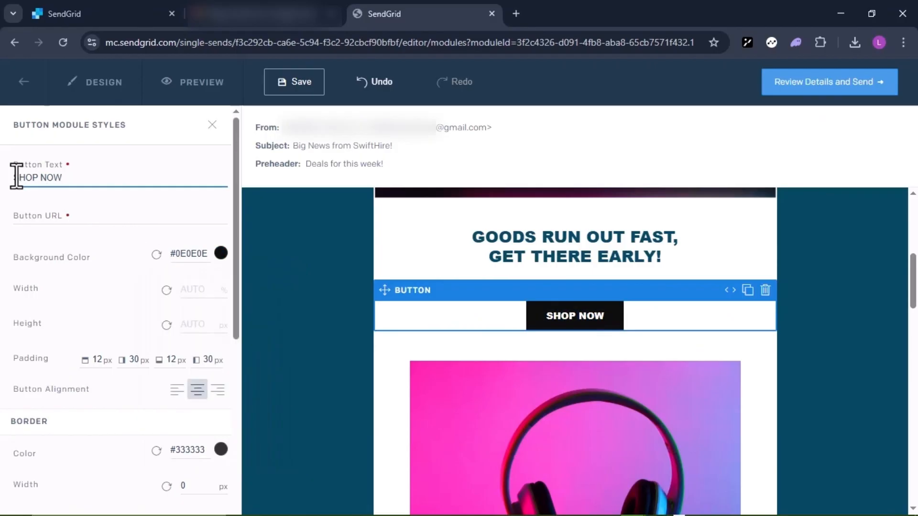
{"action": "key", "text": "ctrl+a"}
{"action": "type", "text": "lear"}
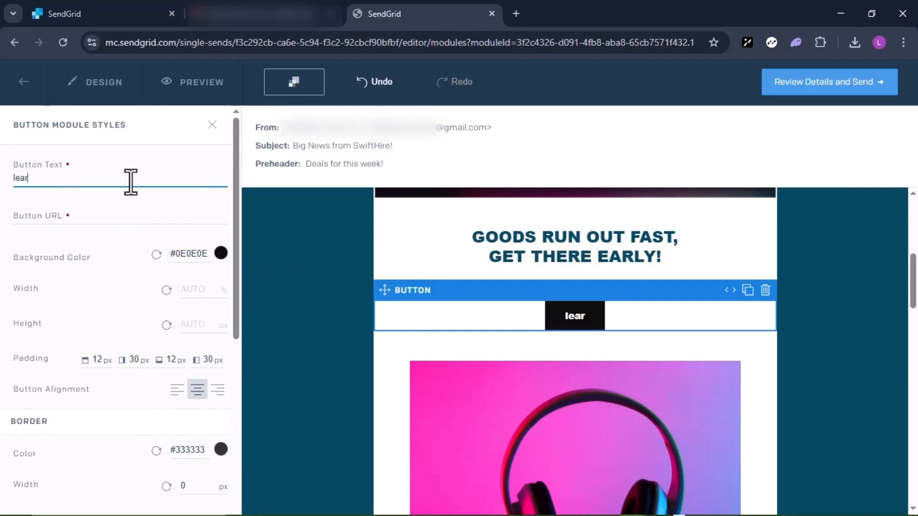
{"action": "key", "text": "ctrl+a"}
{"action": "type", "text": "ILEA"}
{"action": "key", "text": "ctrl+a"}
{"action": "key", "text": "BackSpace"}
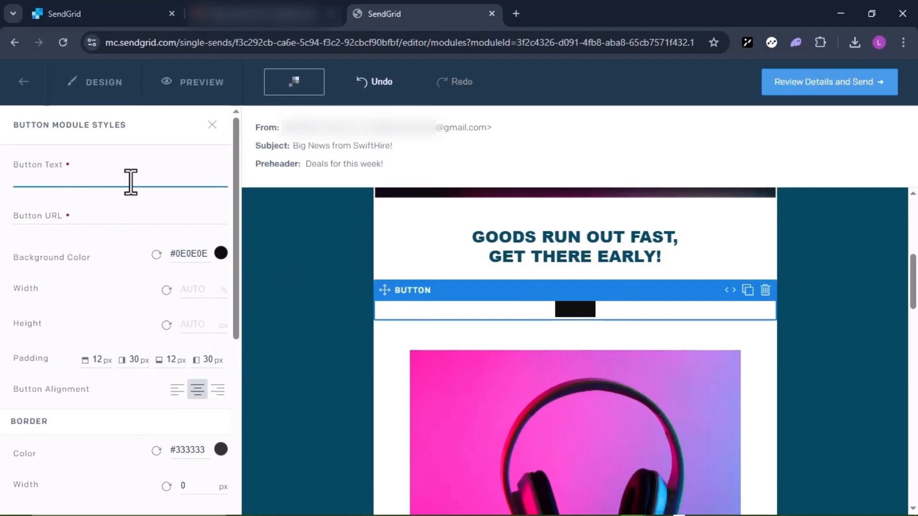
{"action": "type", "text": "LEARN MORE"}
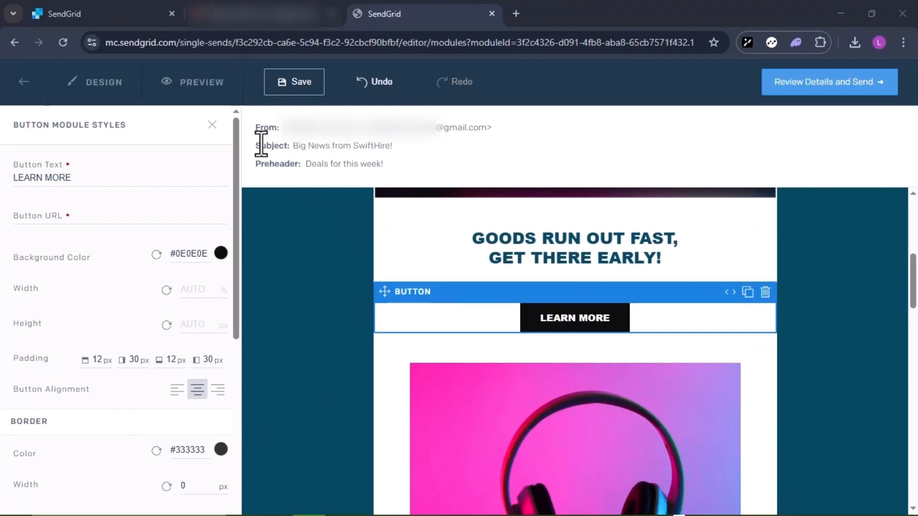
{"action": "left_click", "coordinate": [294, 93]}
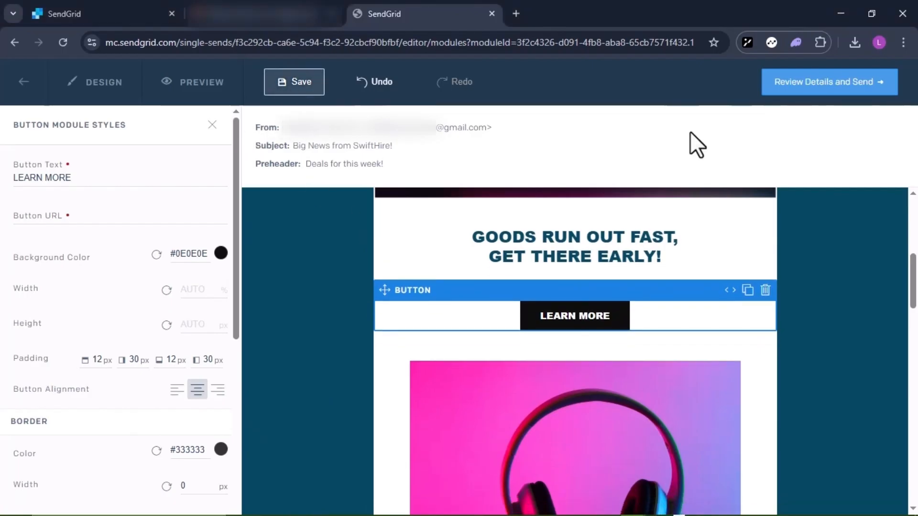
Turn on the exclusion of specific recipients and open the Single Send's details for review before sending.
{"action": "scroll", "coordinate": [82, 273], "scroll_direction": "up", "scroll_amount": 2}
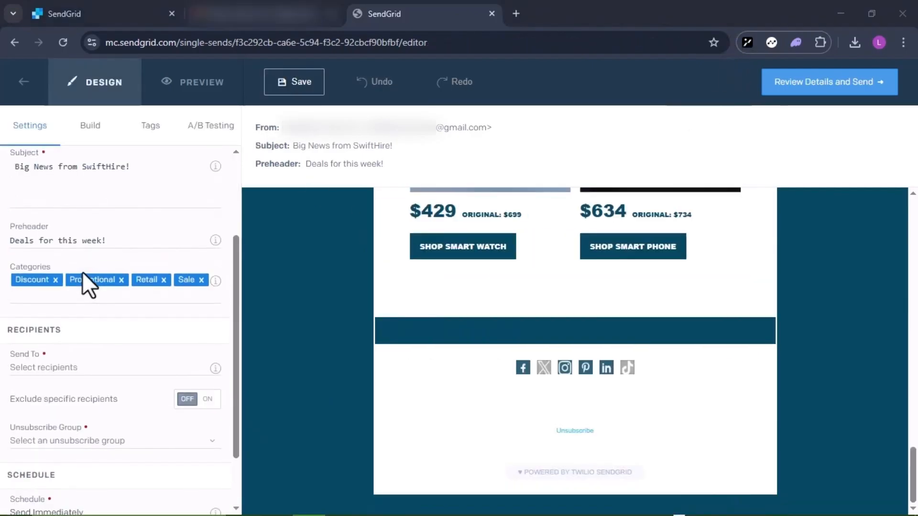
{"action": "scroll", "coordinate": [65, 338], "scroll_direction": "down", "scroll_amount": 1}
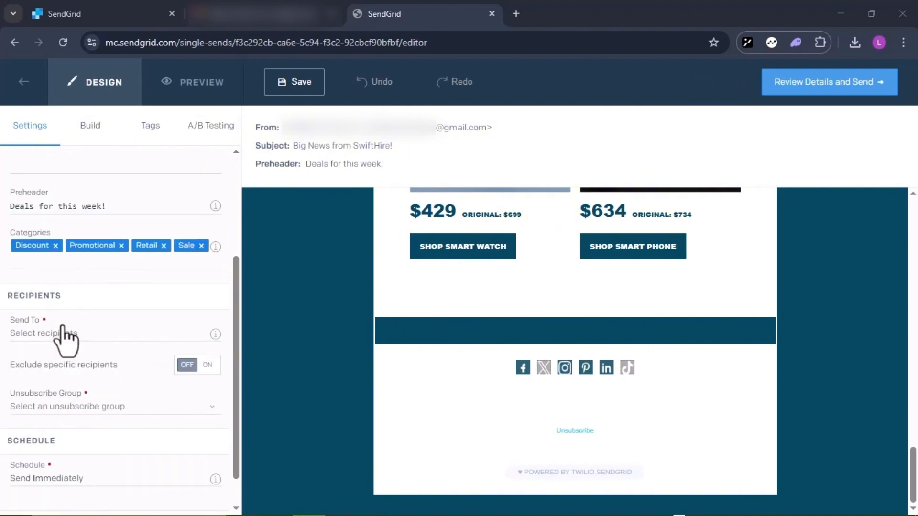
{"action": "left_click", "coordinate": [65, 338]}
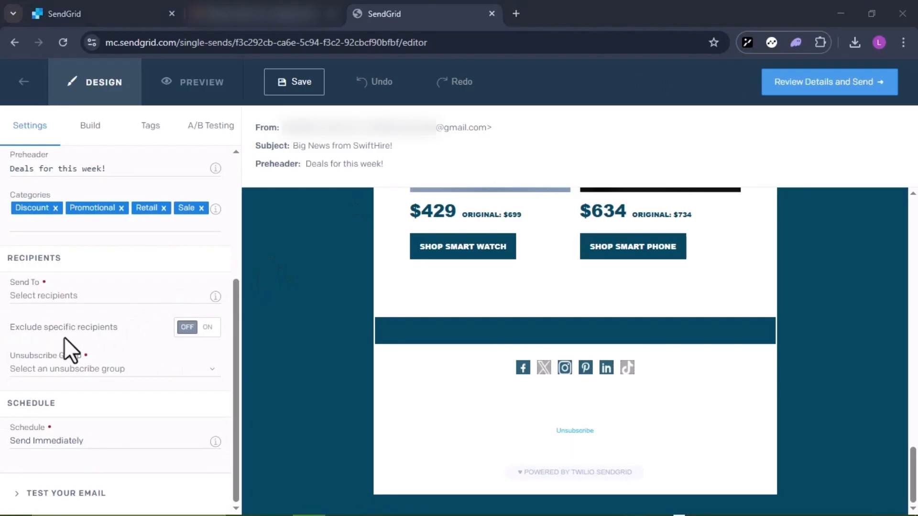
{"action": "left_click", "coordinate": [208, 328]}
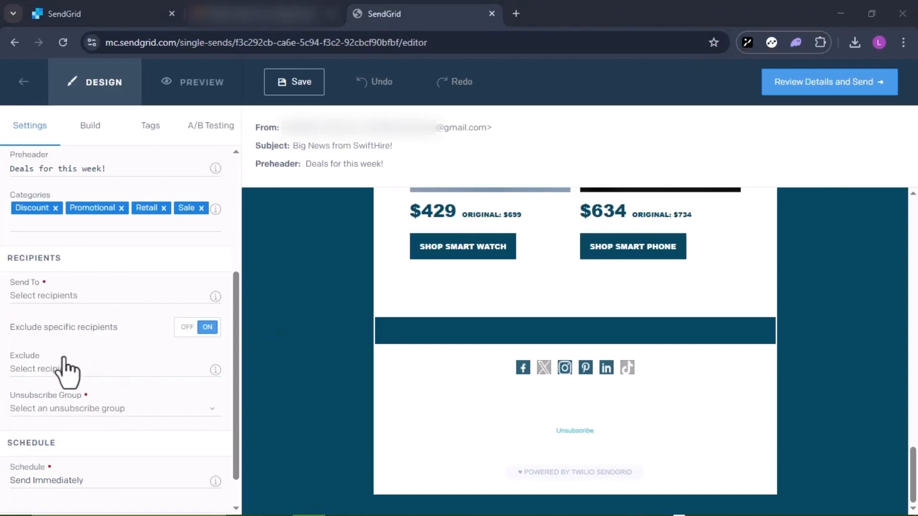
{"action": "scroll", "coordinate": [262, 271], "scroll_direction": "up", "scroll_amount": 5}
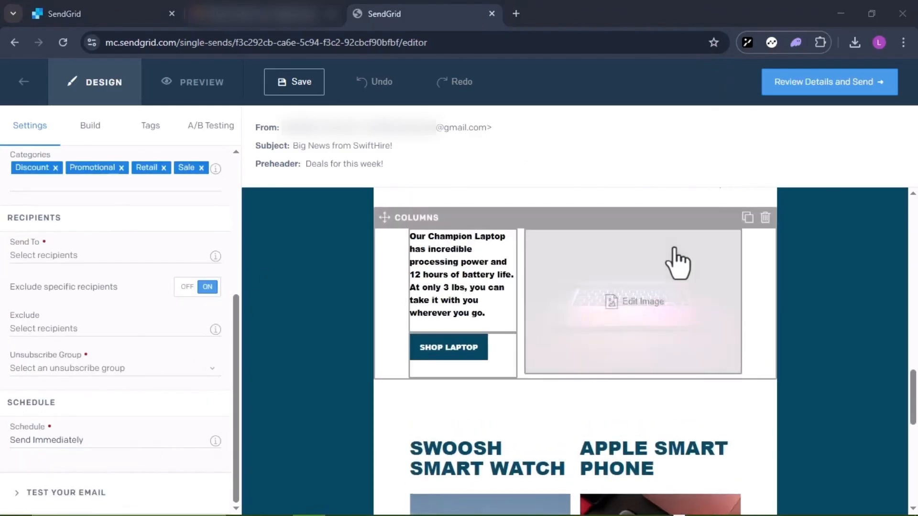
{"action": "left_click", "coordinate": [796, 88]}
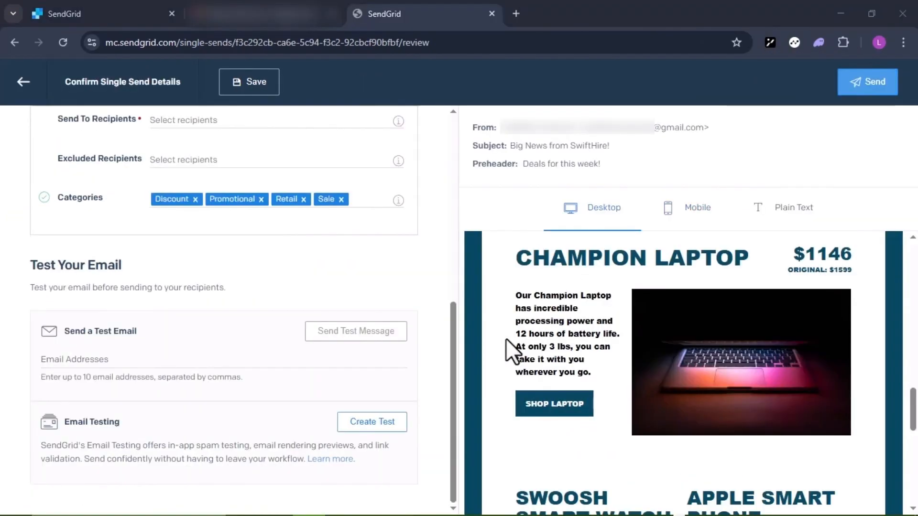